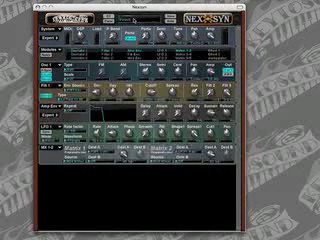
Show the preset browser on an empty preset folder and open the Preset actions menu
left_click(133, 20)
left_click(43, 38)
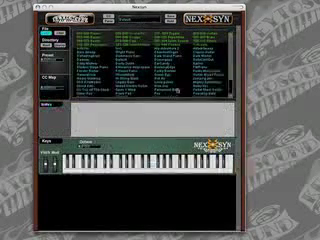
left_click(203, 45)
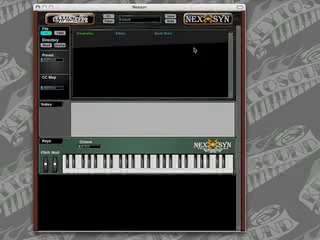
left_click(119, 37)
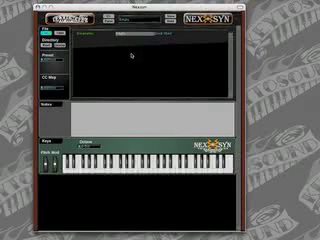
left_click(47, 52)
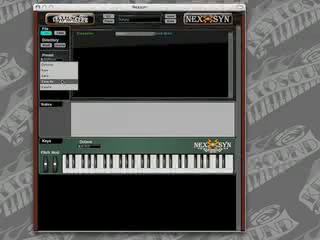
Save the patch as the preset 'electro bell' and return to the synth editor
left_click(47, 78)
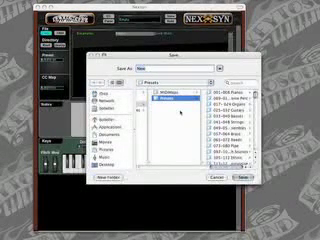
type("electr")
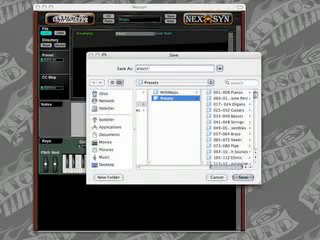
type("o bell")
key("Return")
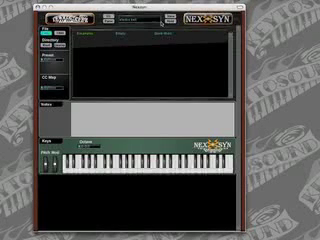
left_click(40, 42)
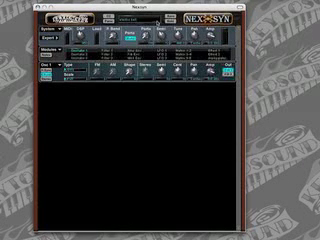
Add a second oscillator and an Amp Env module with Delay through Release knobs
left_click(85, 54)
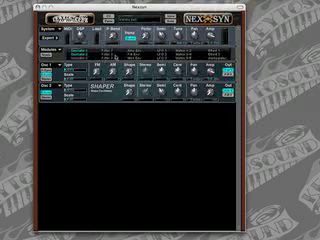
left_click(130, 47)
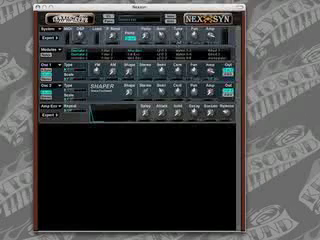
Add LFO 1 to the patch and set its waveform to Pulse
left_click(20, 33)
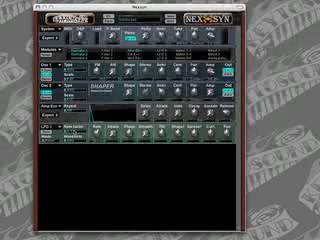
left_click(74, 141)
mouse_move(84, 226)
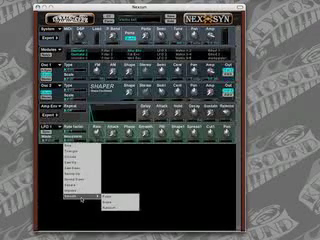
left_click(125, 200)
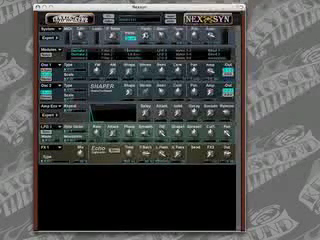
Add the Flt 1 filter module to the patch's module chain
left_click(26, 38)
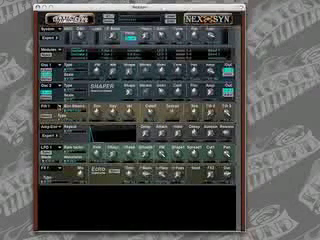
Minimise the Filt 1, Amp Env, LFO 1 and FX 1 rows, leaving the oscillators expanded
left_click(30, 40)
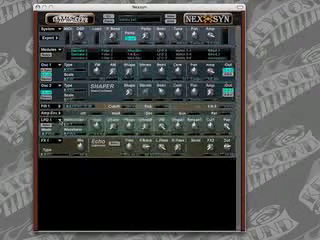
left_click(52, 121)
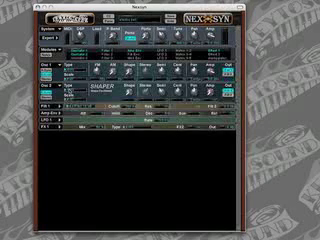